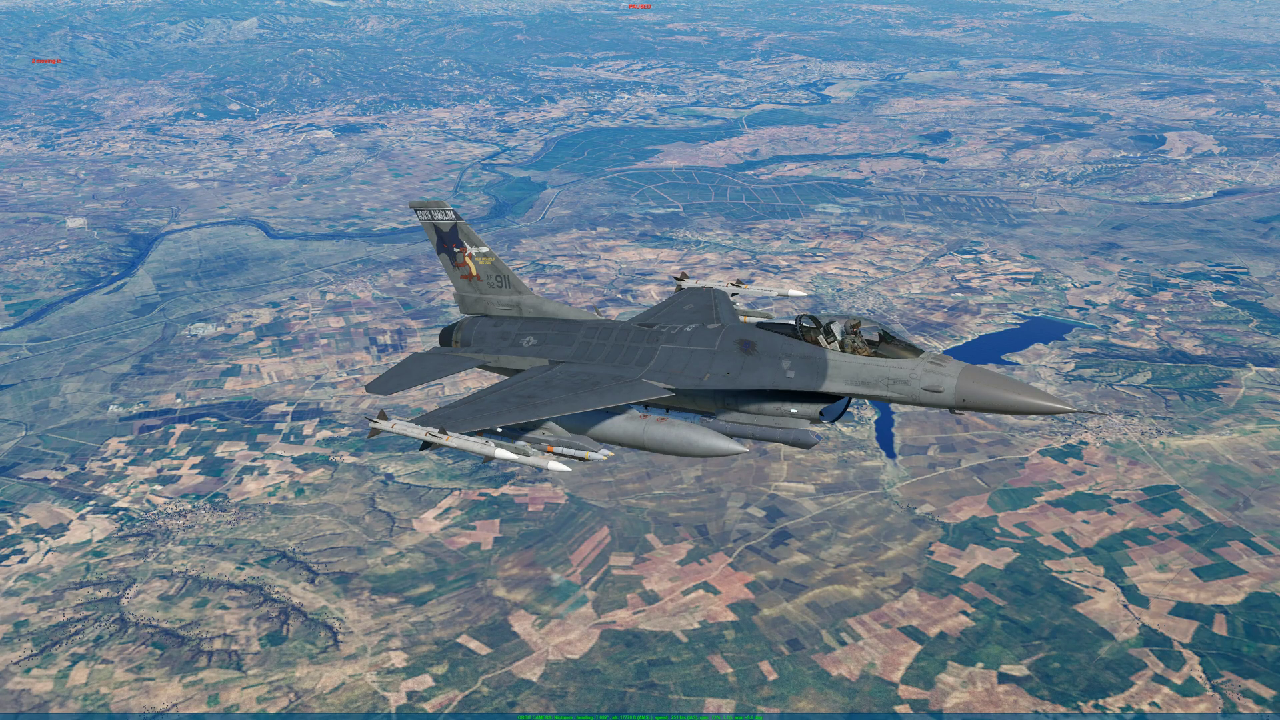
{"action": "key", "text": "Pause"}
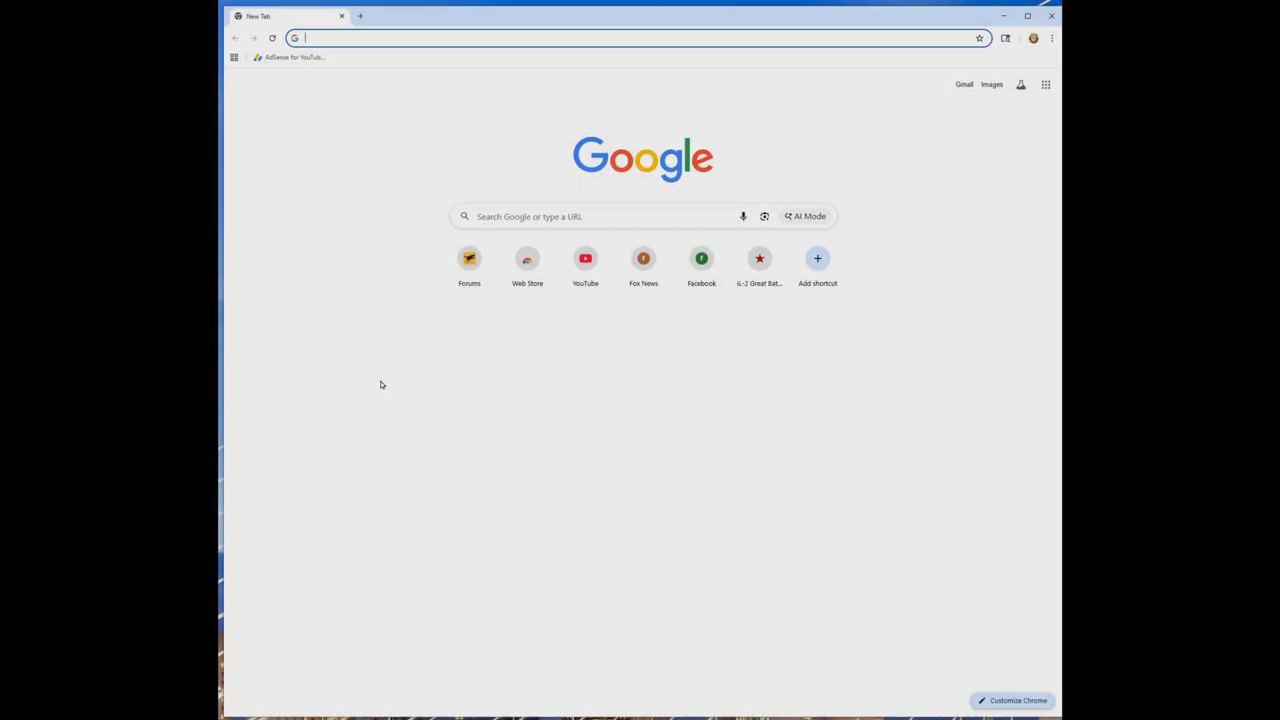
- Search the web for "Reshade md download" and open the official ReShade site from the results
{"action": "left_click", "coordinate": [473, 227]}
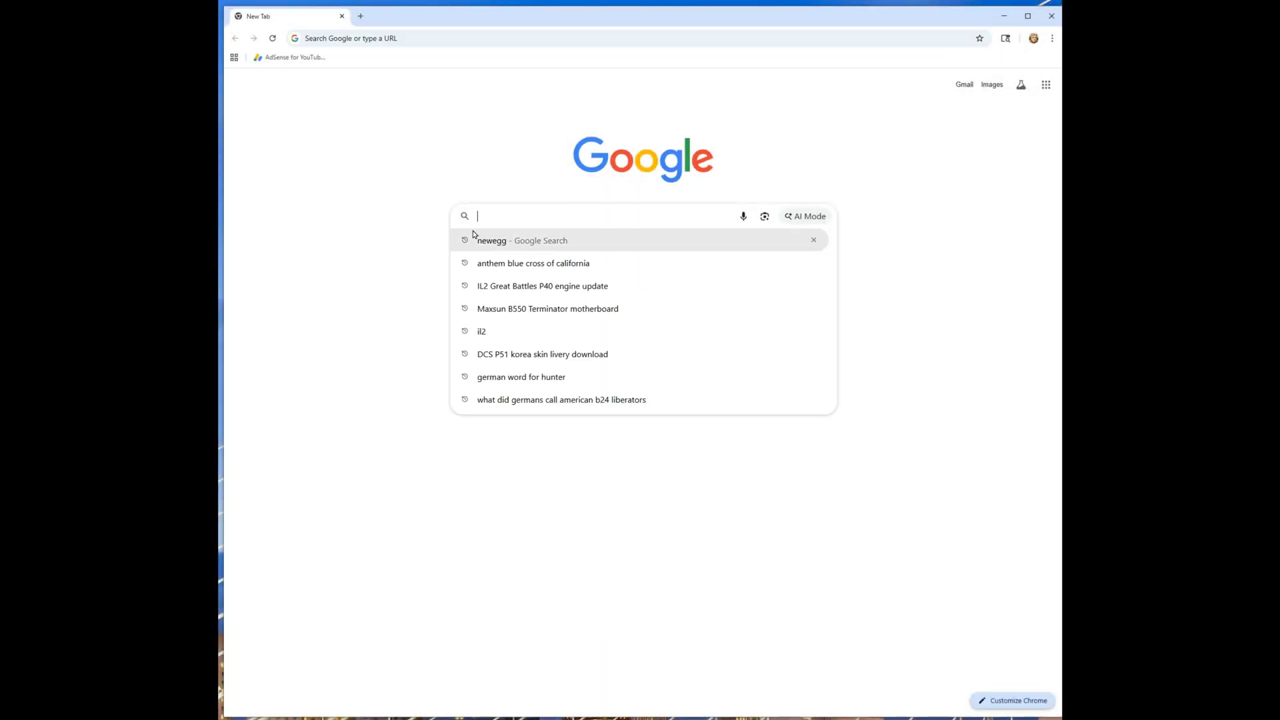
{"action": "type", "text": "Reshad"}
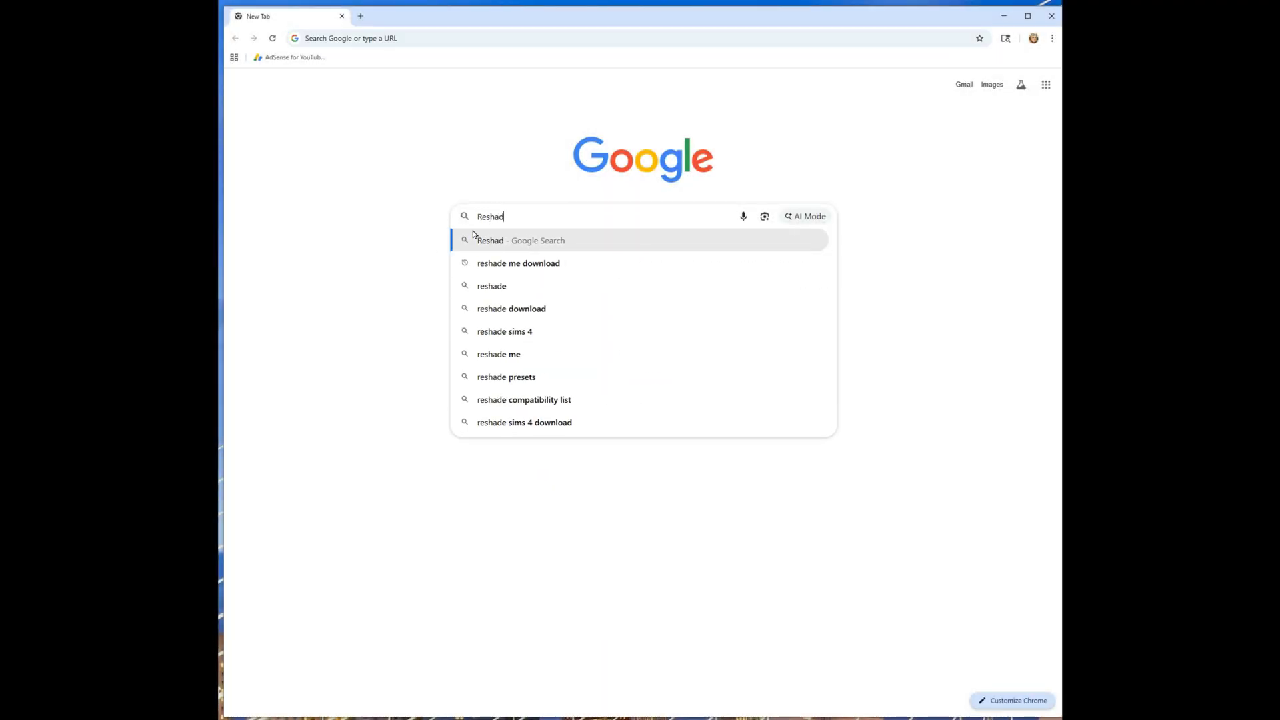
{"action": "type", "text": "e md "}
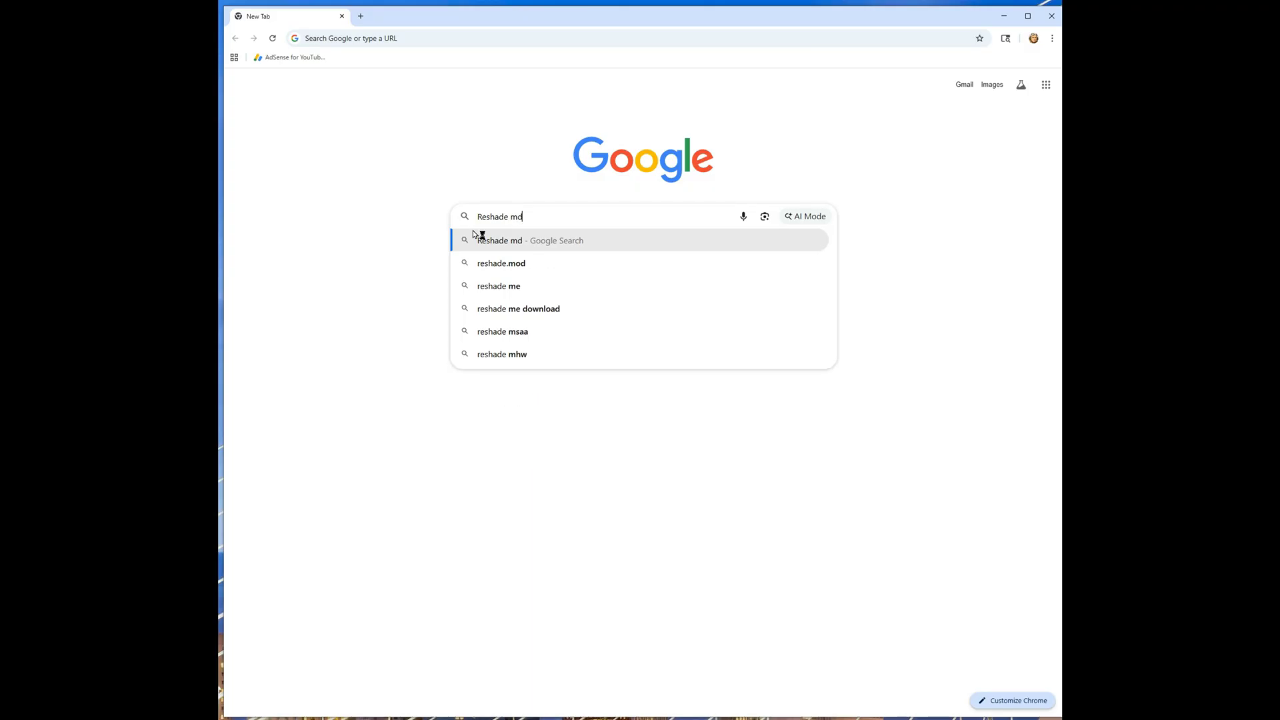
{"action": "type", "text": "download"}
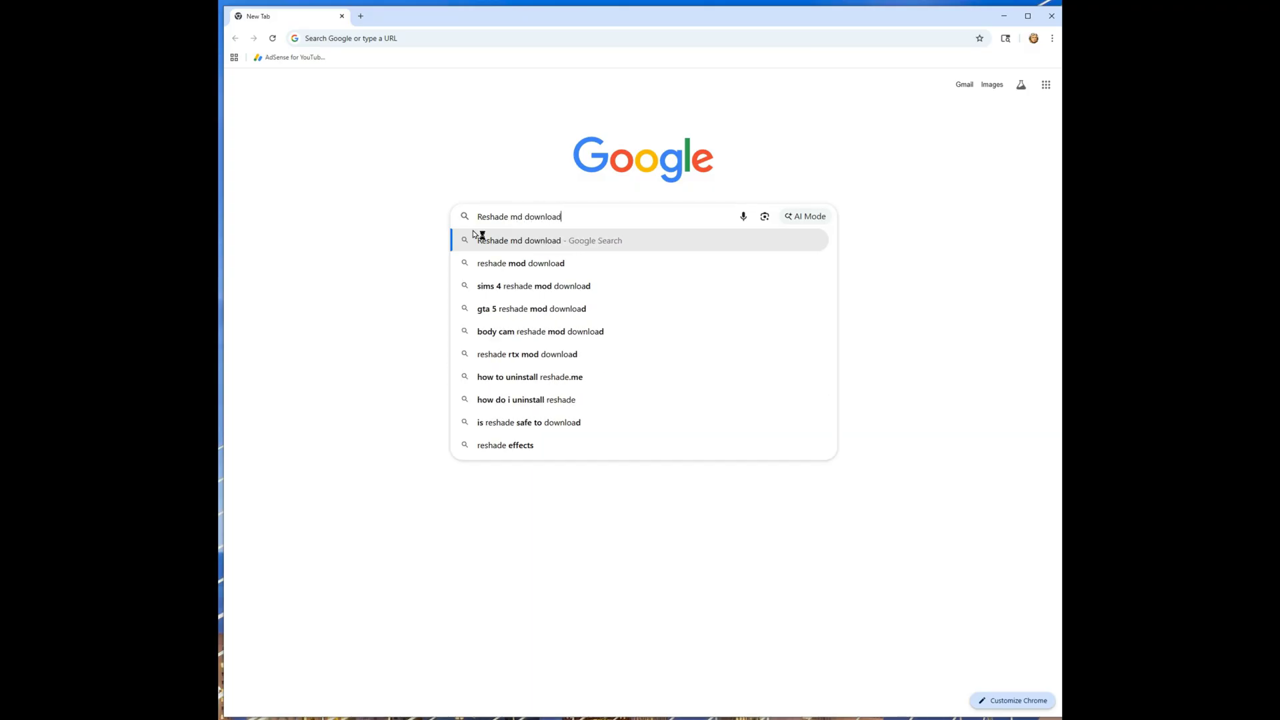
{"action": "key", "text": "Return"}
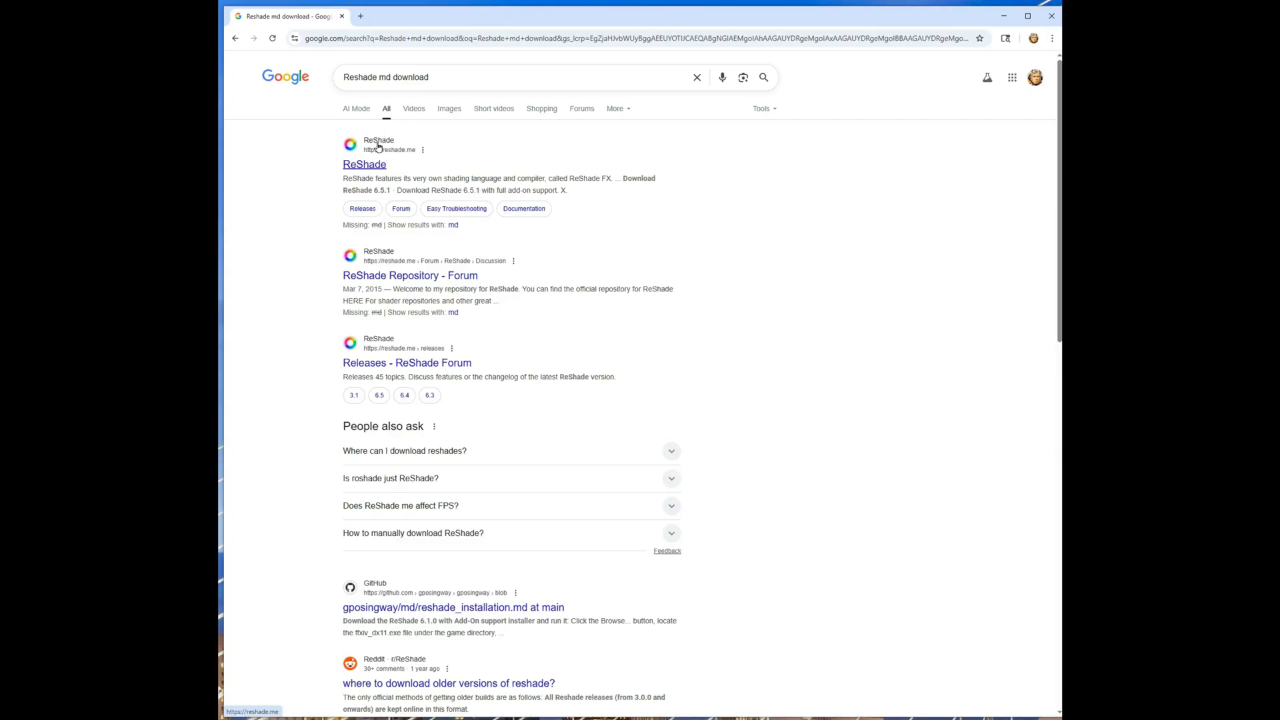
{"action": "left_click", "coordinate": [378, 146]}
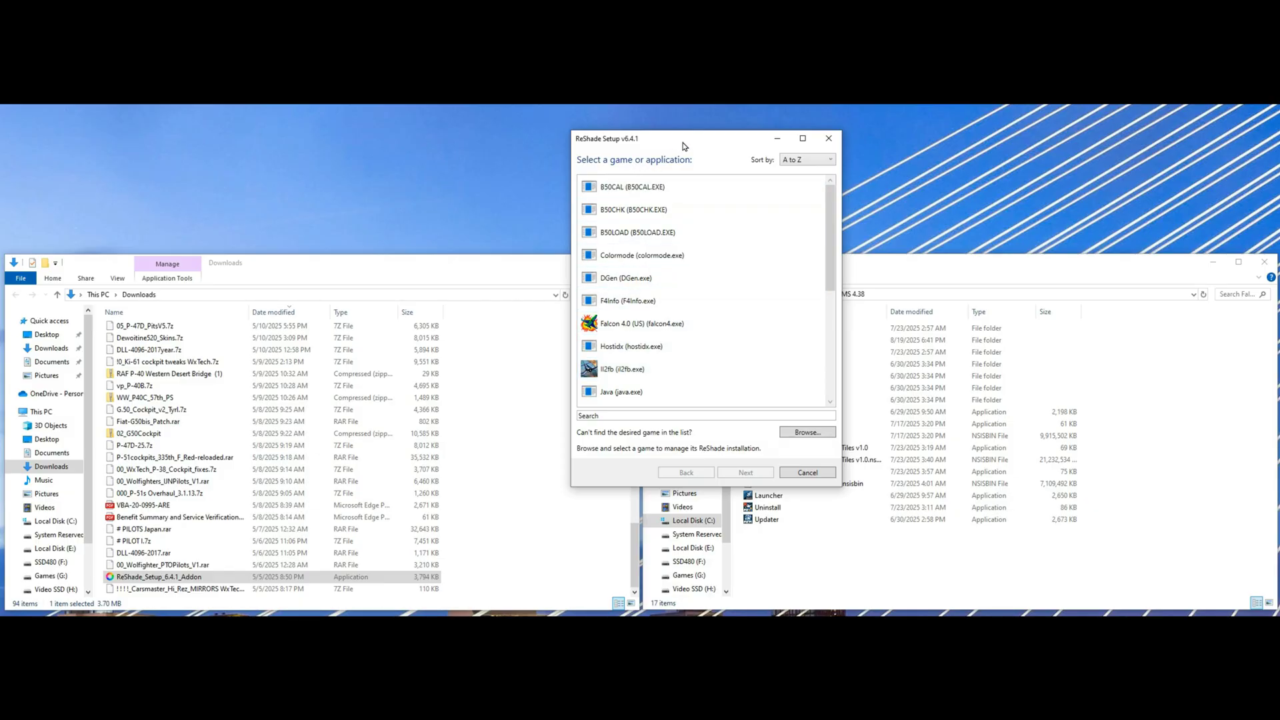
- In ReShade Setup, choose C:\Falcon BMS 4.38\Bin\x64\Falcon BMS.exe as the target application and proceed to the rendering API selection
{"action": "left_click_drag", "start_coordinate": [687, 137], "coordinate": [485, 263]}
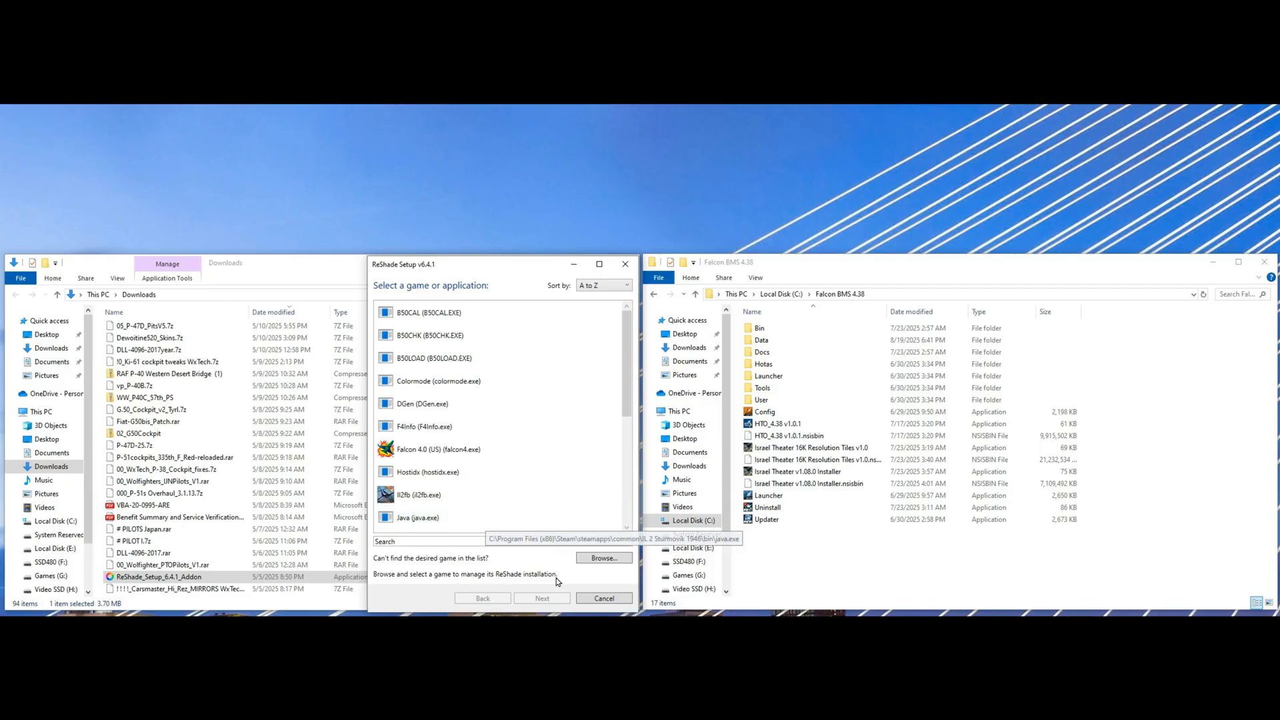
{"action": "left_click", "coordinate": [604, 558]}
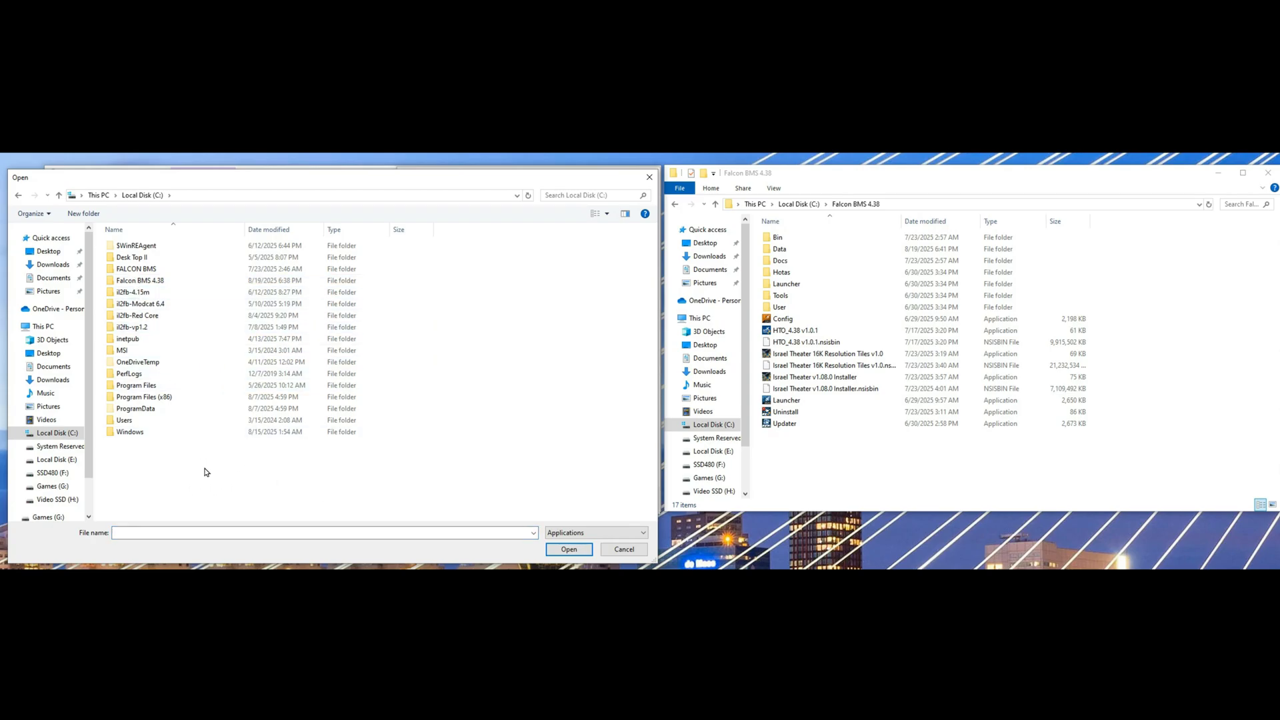
{"action": "left_click", "coordinate": [132, 287]}
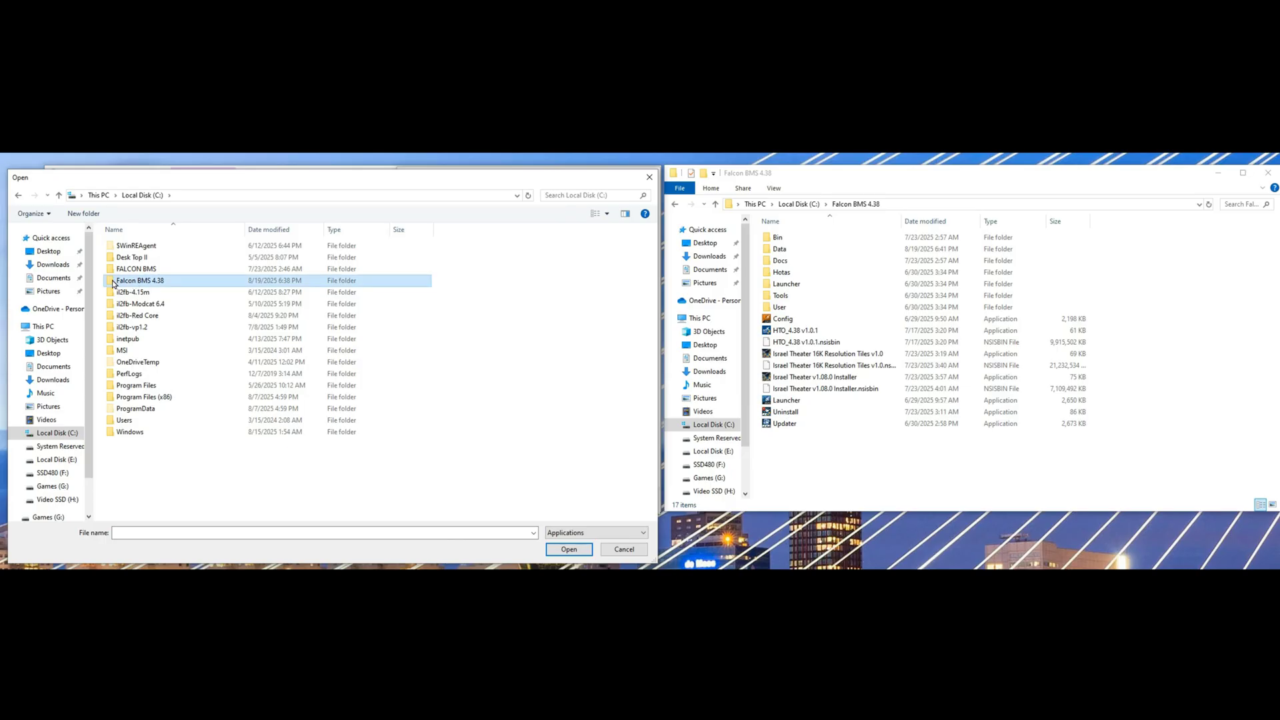
{"action": "double_click", "coordinate": [113, 284]}
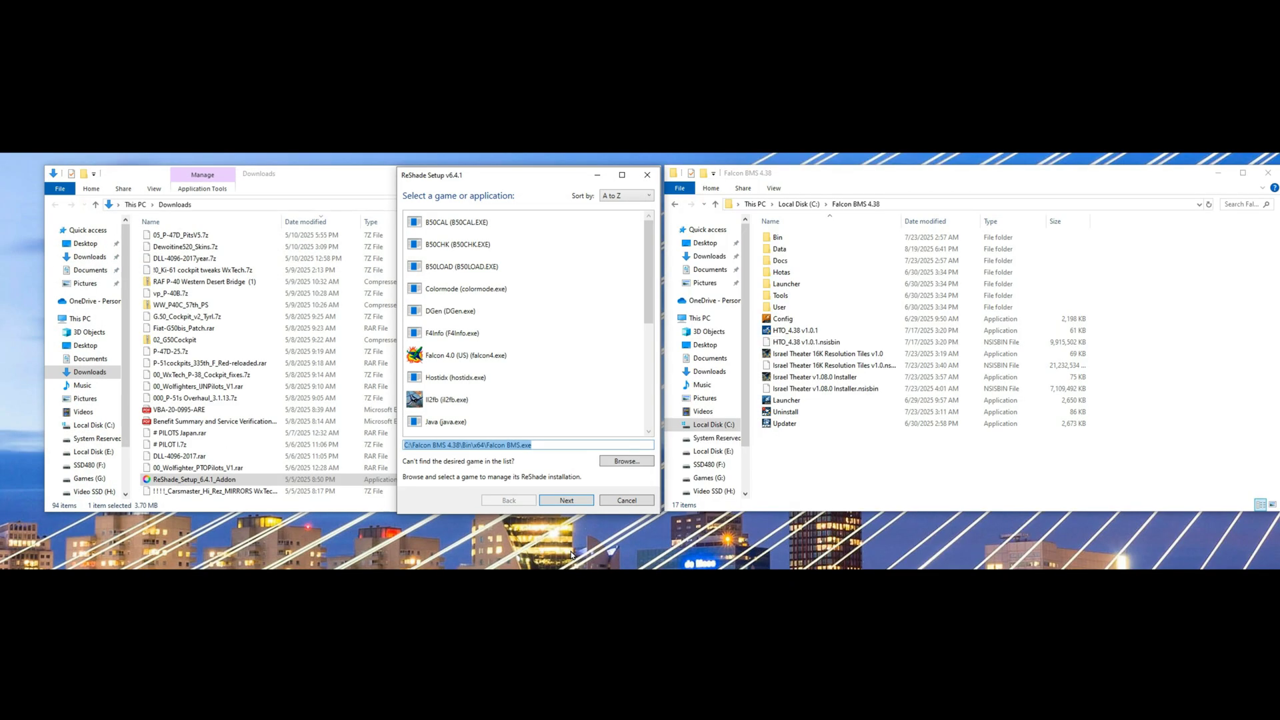
{"action": "left_click", "coordinate": [578, 502]}
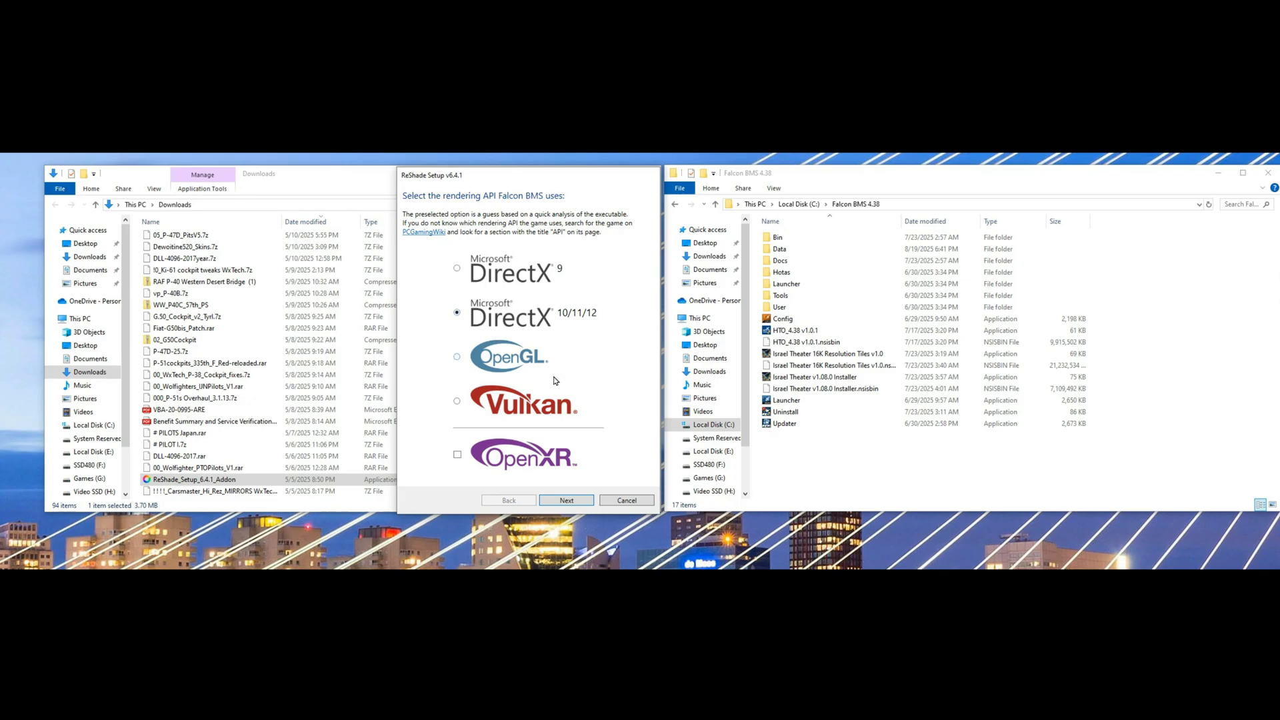
- Install ReShade for DirectX 10/11/12 with the preselected Standard effects and SweetFX packages and no add-ons, and finish the setup
{"action": "left_click", "coordinate": [559, 504]}
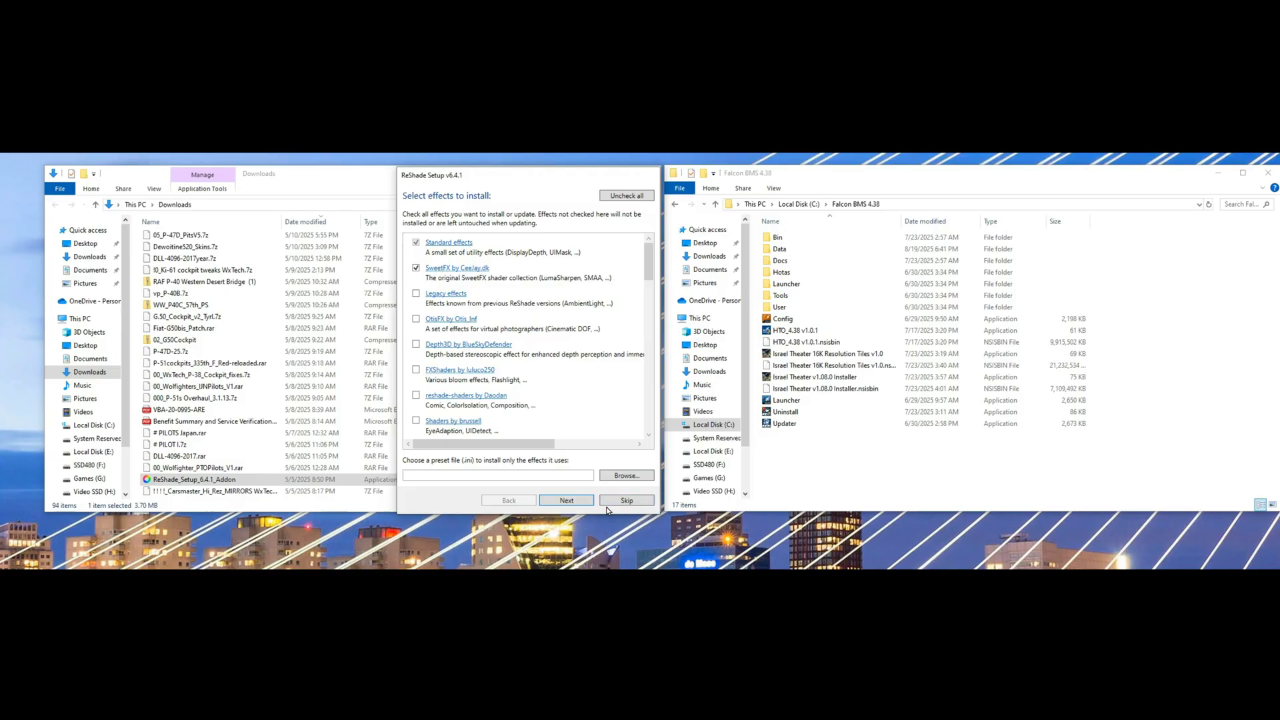
{"action": "left_click", "coordinate": [580, 505]}
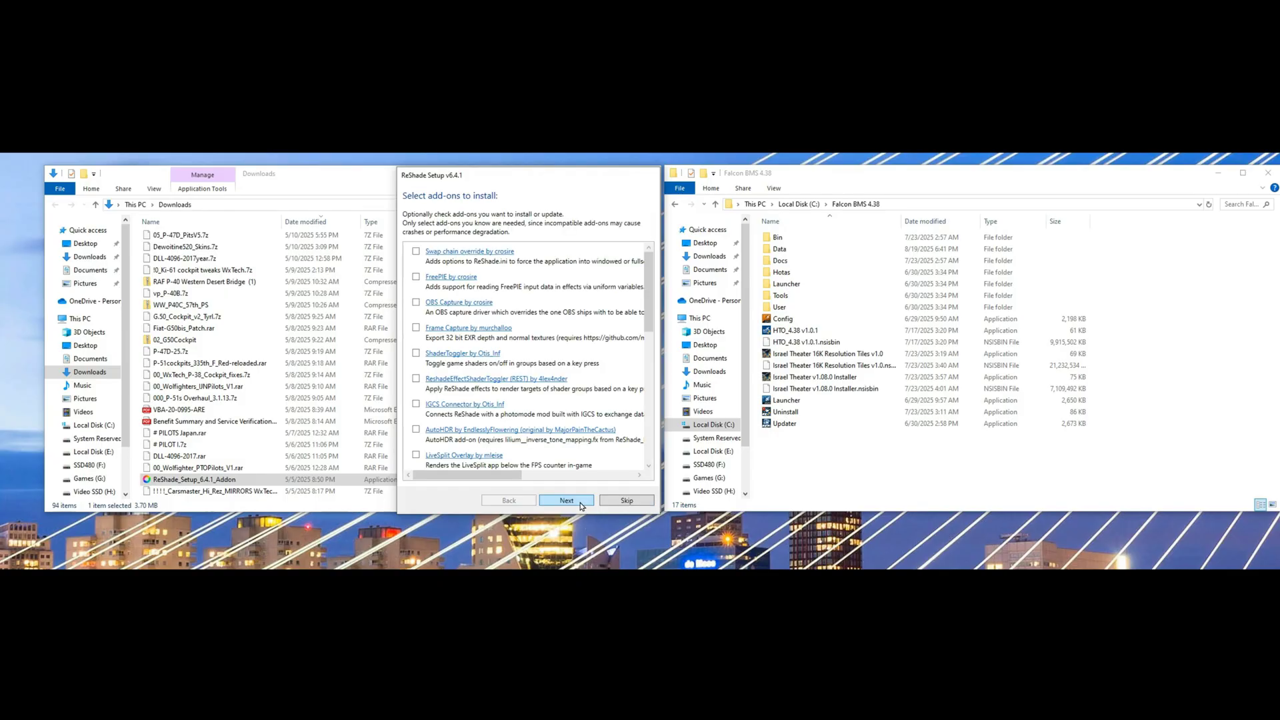
{"action": "left_click", "coordinate": [582, 504]}
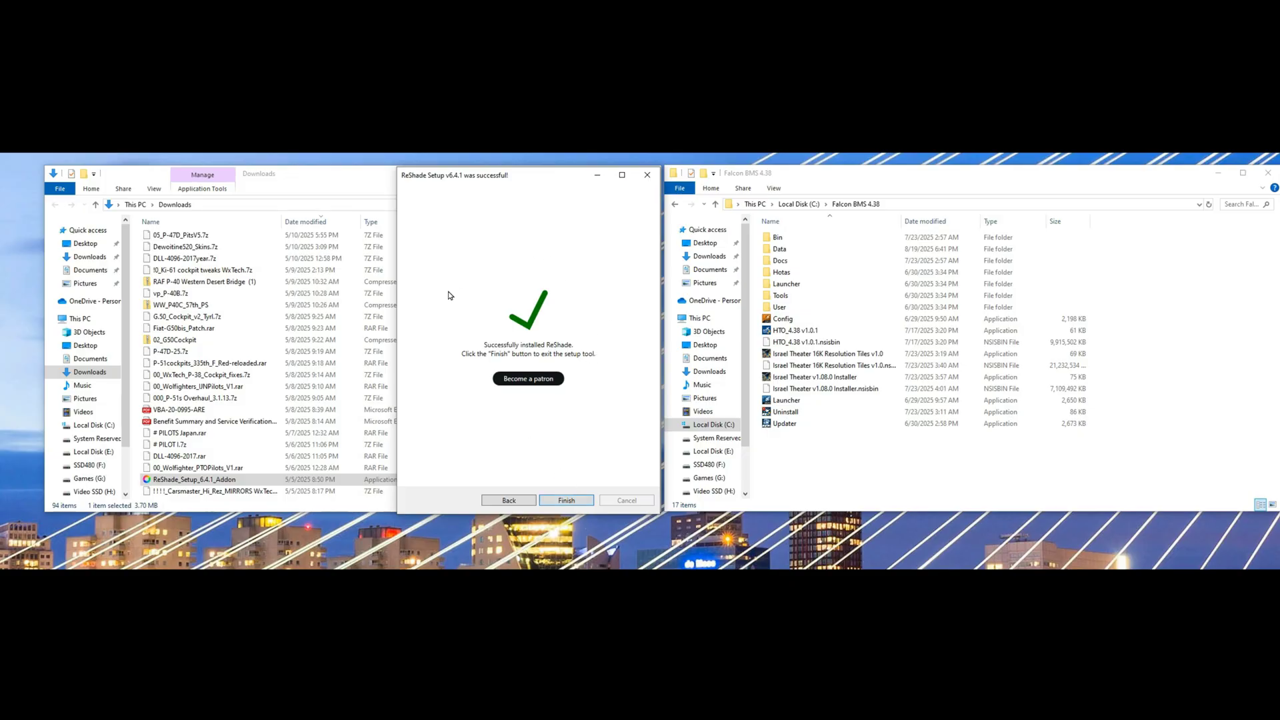
{"action": "left_click", "coordinate": [567, 501]}
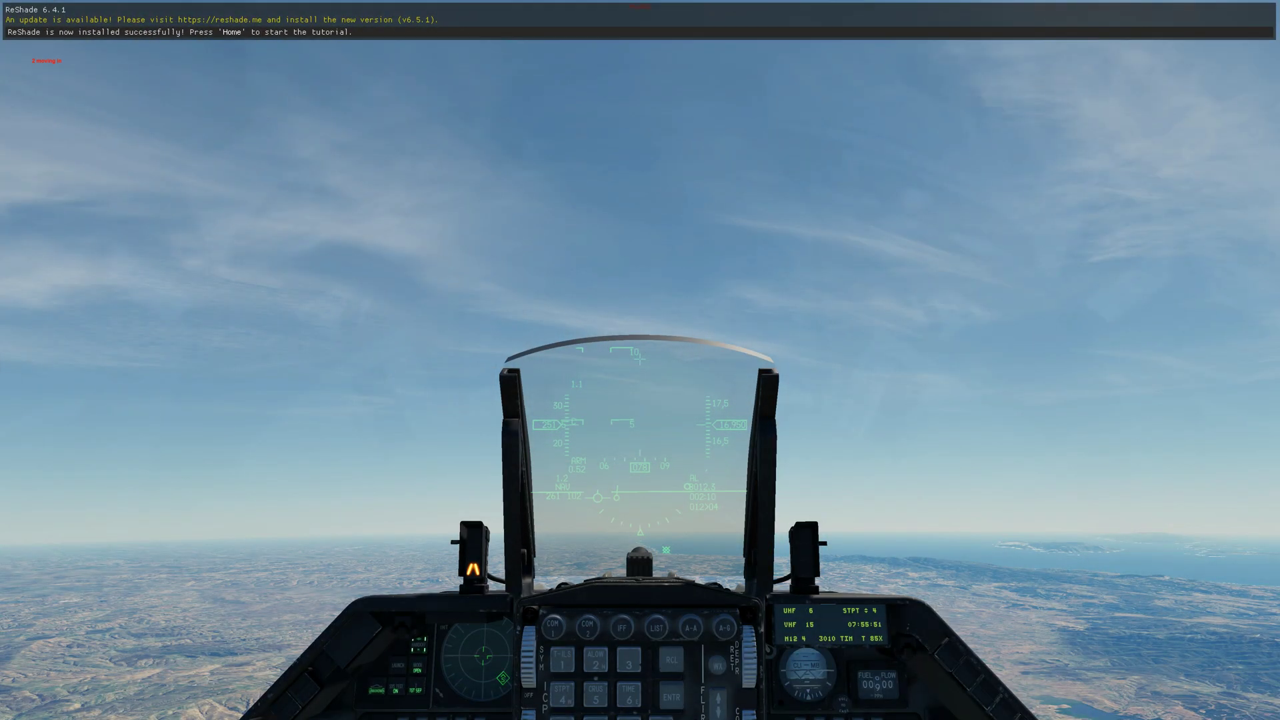
- Switch to the external aircraft view in Falcon BMS and open the ReShade overlay, continuing its tutorial to the effects list
{"action": "key", "text": "F2"}
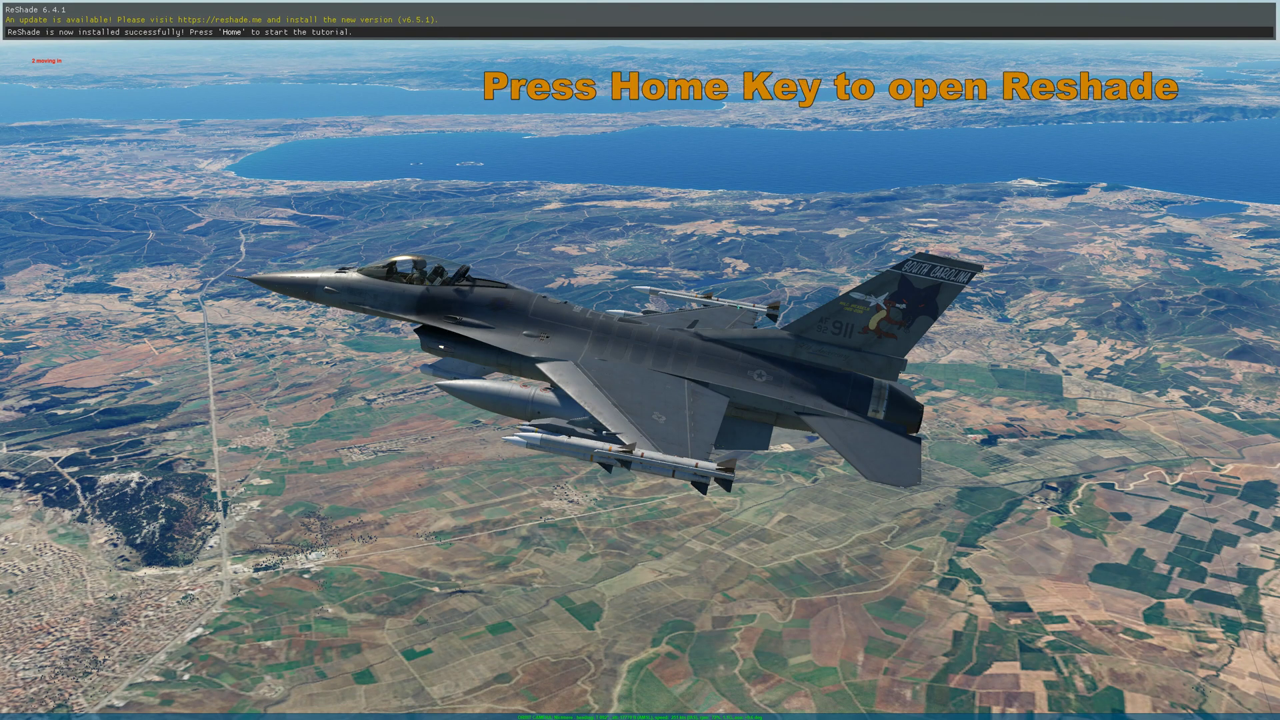
{"action": "key", "text": "Home"}
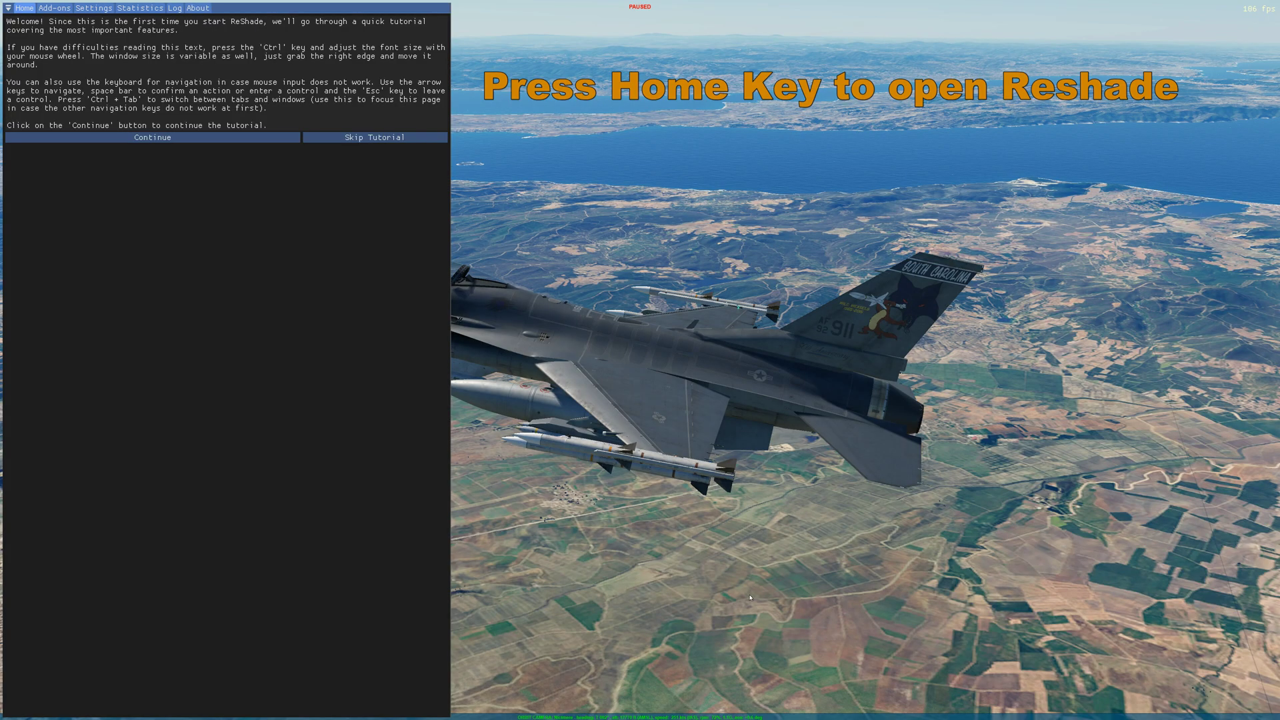
{"action": "left_click", "coordinate": [152, 139]}
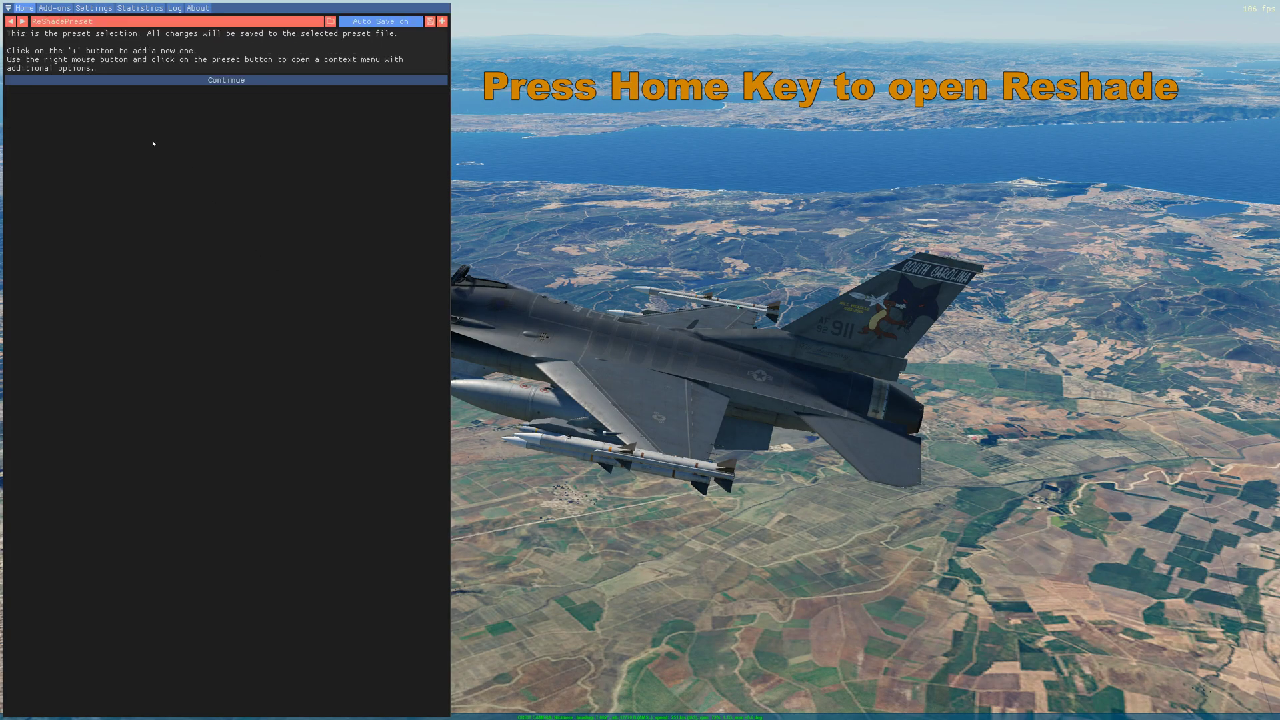
{"action": "left_click", "coordinate": [229, 81]}
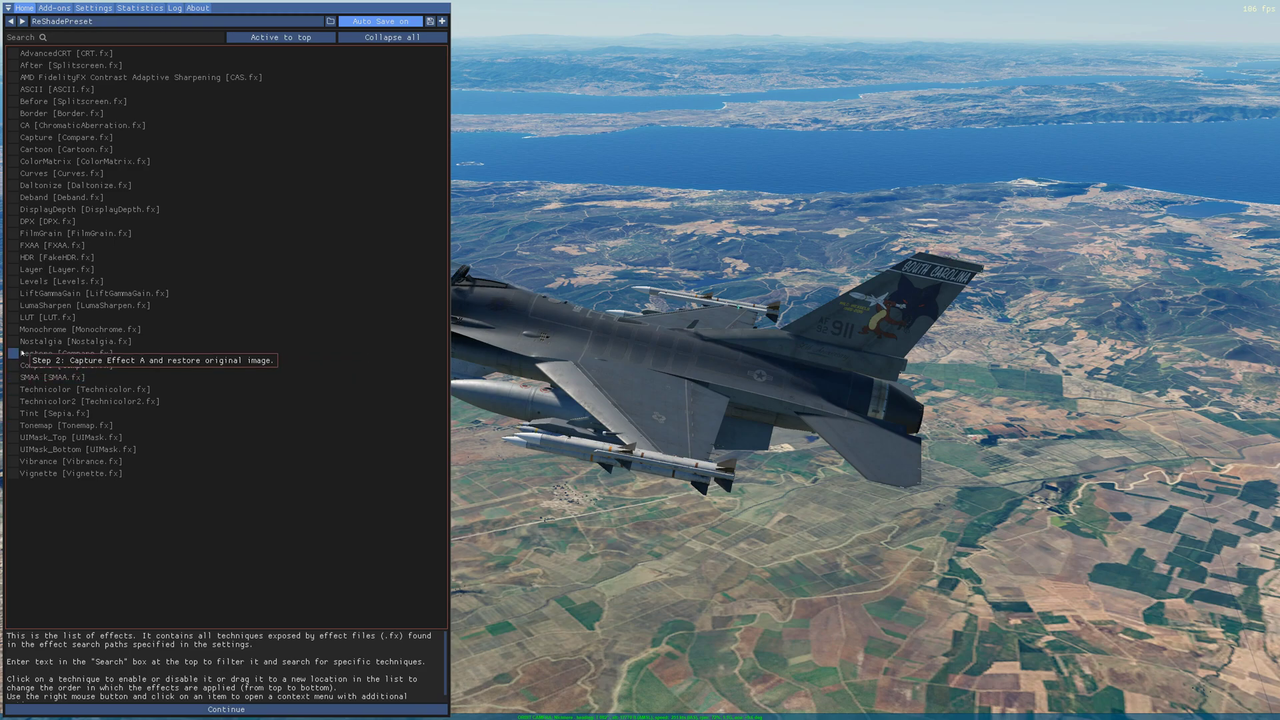
- Enable the LumaSharpen and Levels effects in ReShadePreset
{"action": "left_click", "coordinate": [14, 306]}
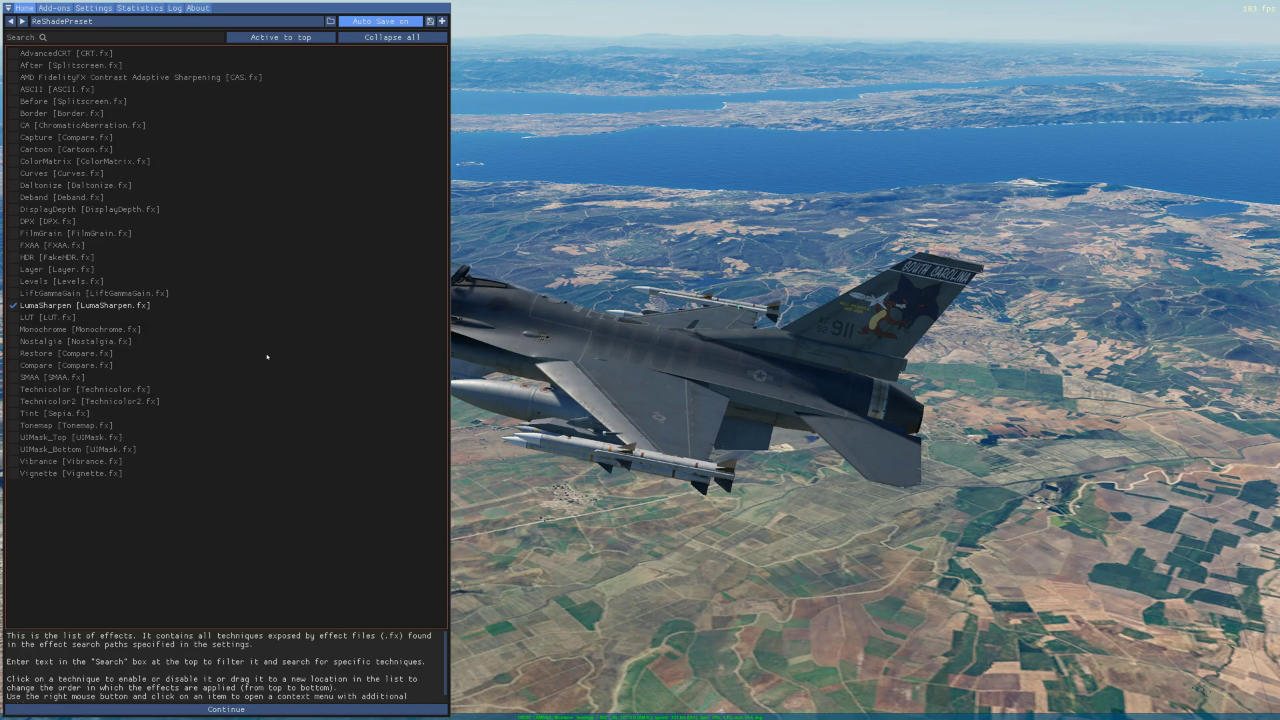
{"action": "key", "text": "Pause"}
{"action": "left_click", "coordinate": [13, 282]}
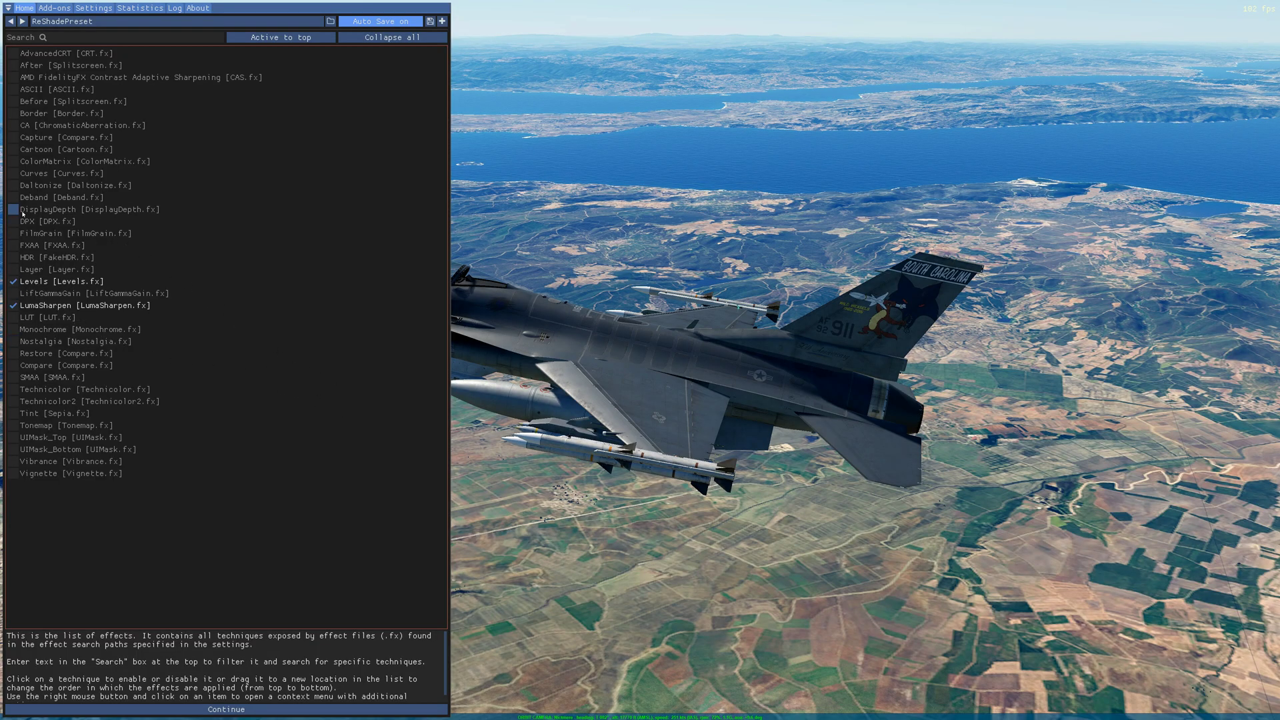
- Try the FXAA and Curves effects, toggling each on and off to compare the image
{"action": "left_click", "coordinate": [12, 247]}
{"action": "left_click", "coordinate": [13, 247]}
{"action": "left_click", "coordinate": [13, 247]}
{"action": "left_click", "coordinate": [13, 247]}
{"action": "left_click", "coordinate": [13, 174]}
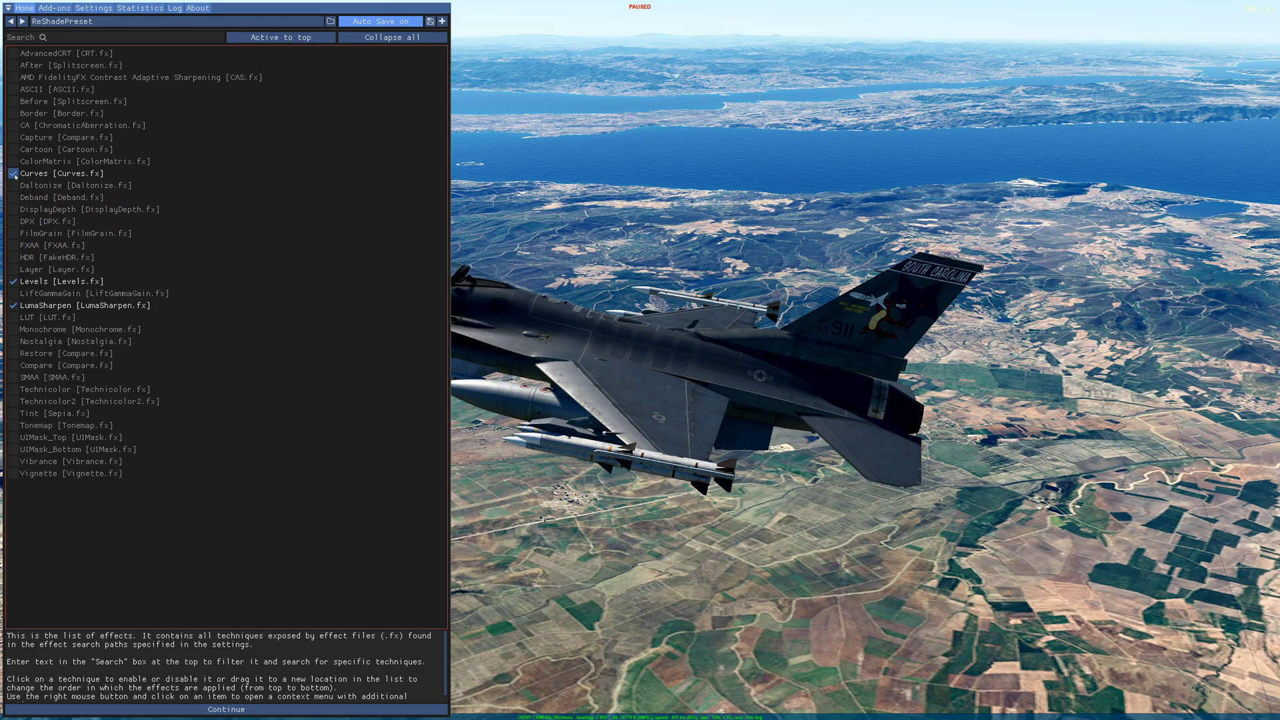
{"action": "left_click", "coordinate": [13, 174]}
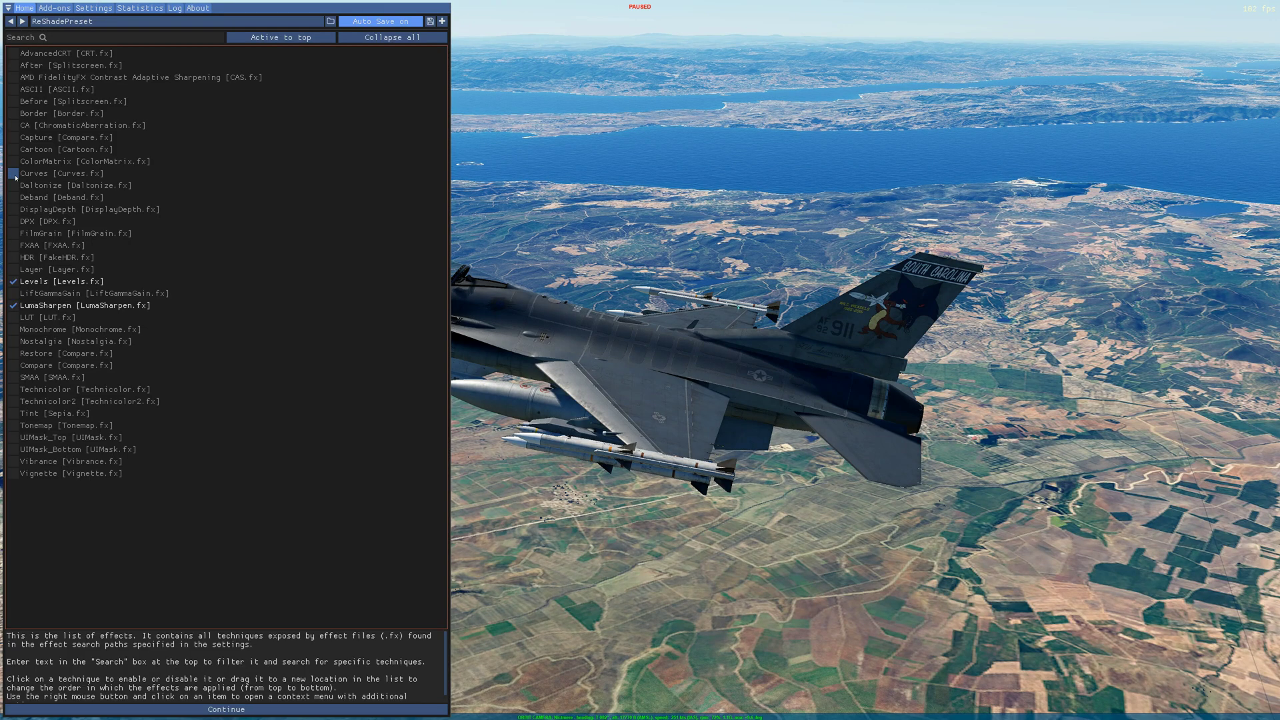
{"action": "left_click", "coordinate": [15, 177]}
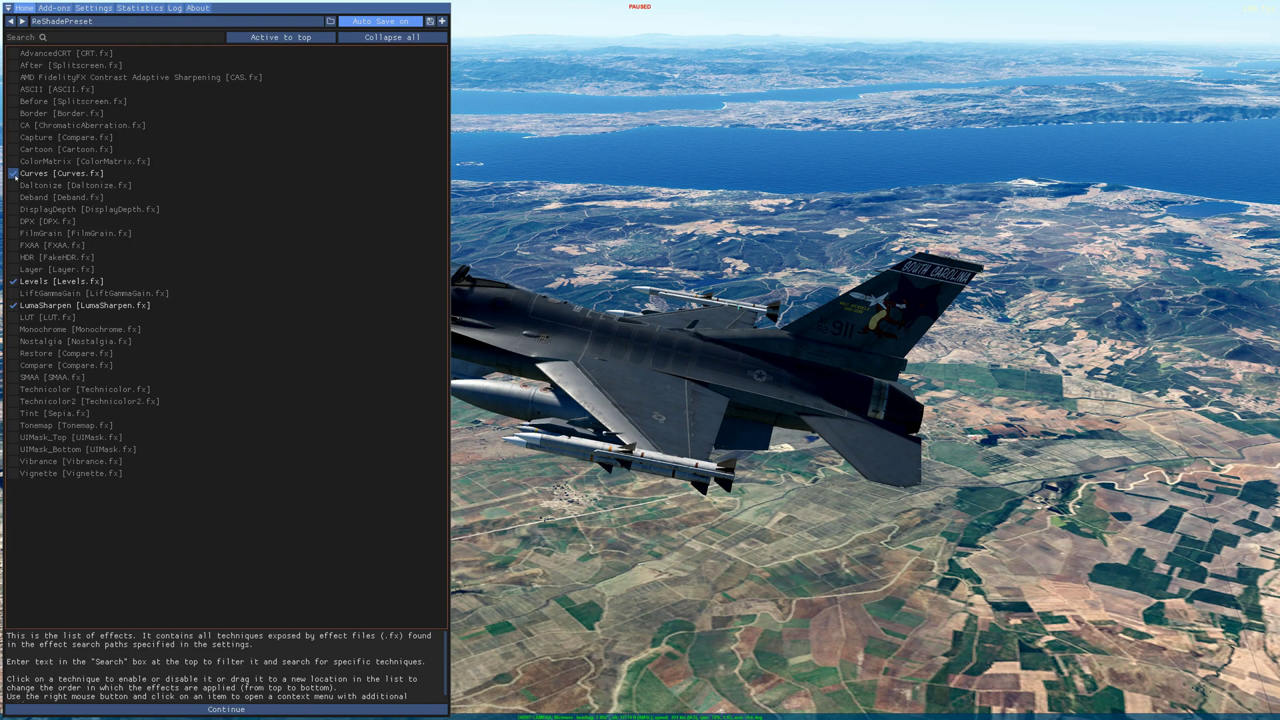
{"action": "left_click", "coordinate": [16, 176]}
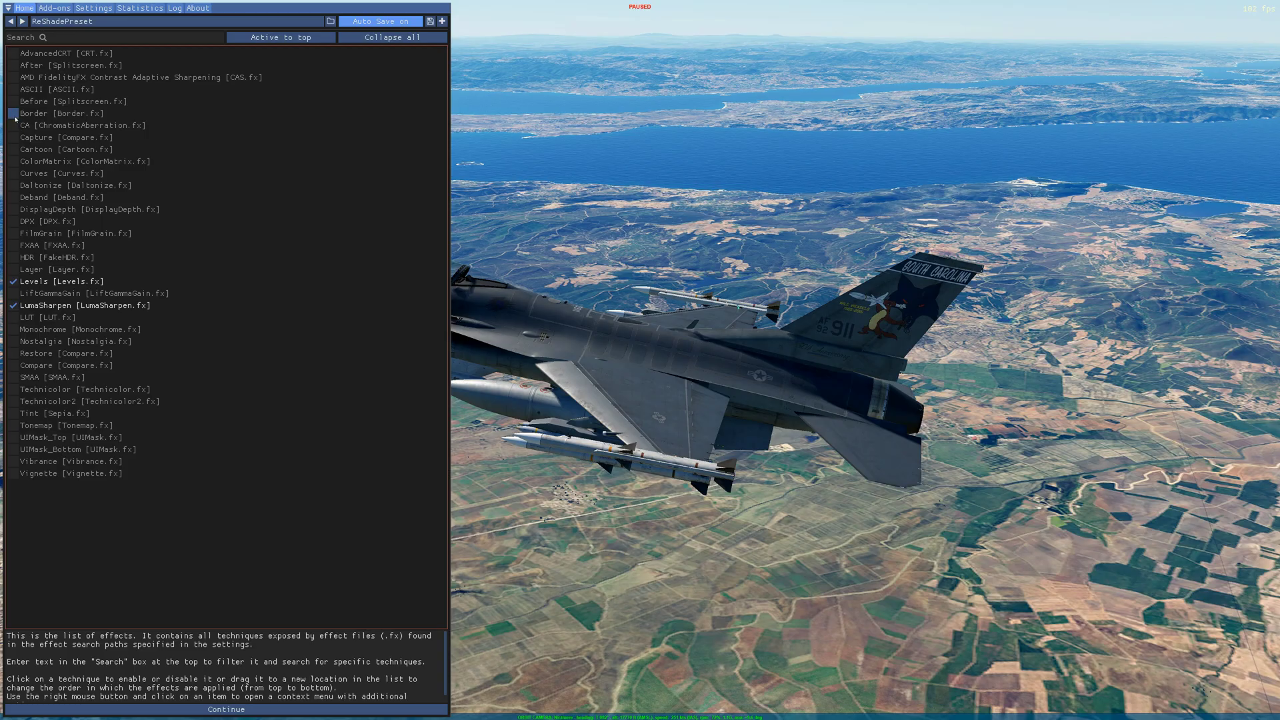
- Enable the AMD FidelityFX Contrast Adaptive Sharpening effect and complete the ReShade tutorial
{"action": "mouse_move", "coordinate": [14, 80]}
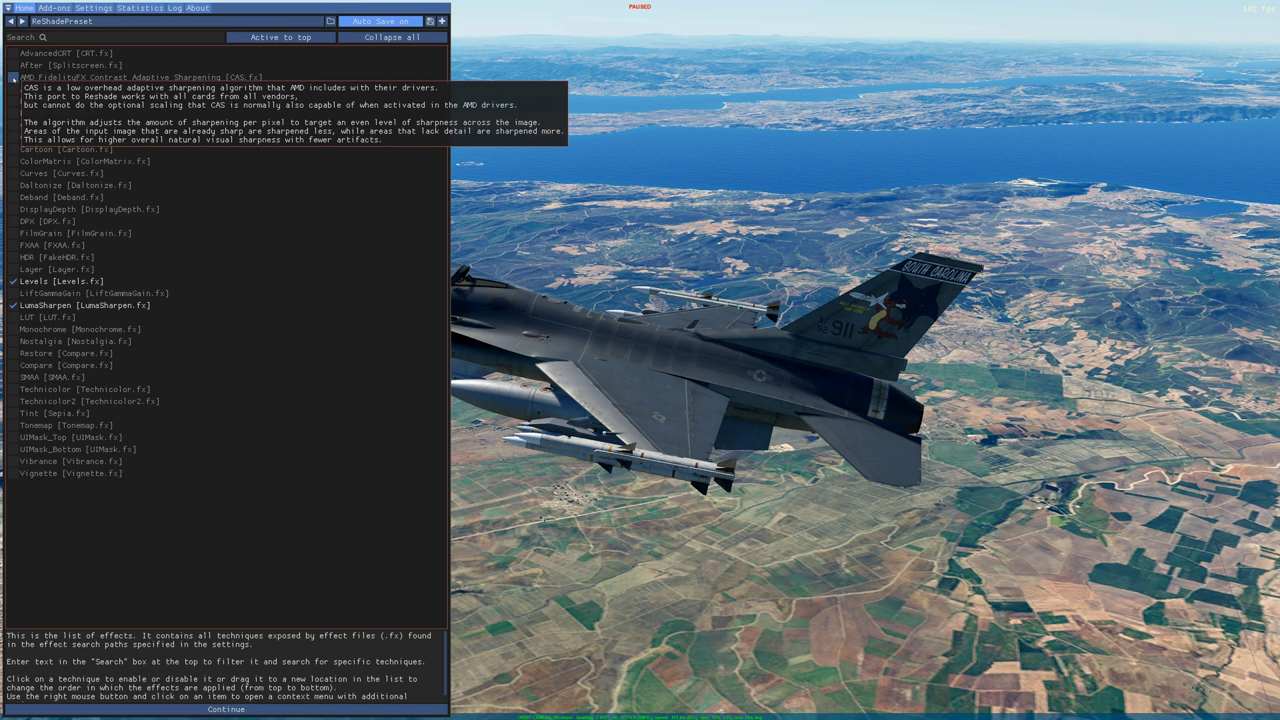
{"action": "left_click", "coordinate": [14, 81]}
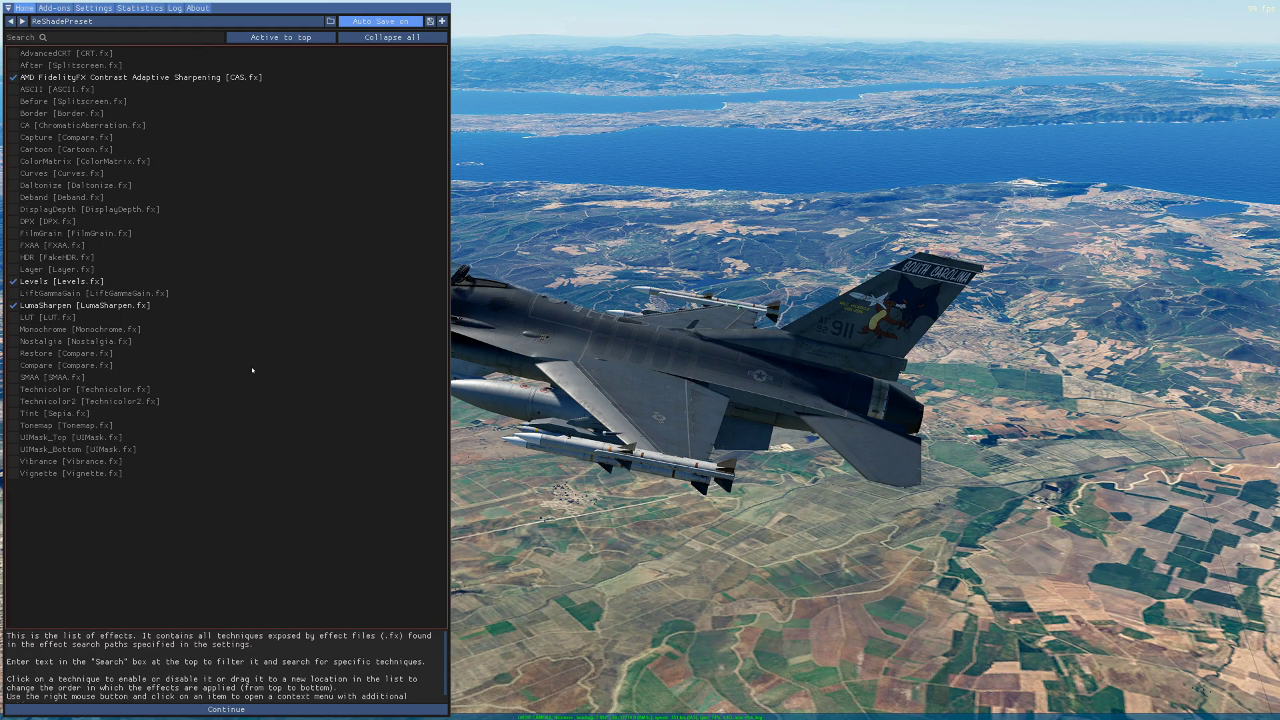
{"action": "left_click", "coordinate": [233, 711]}
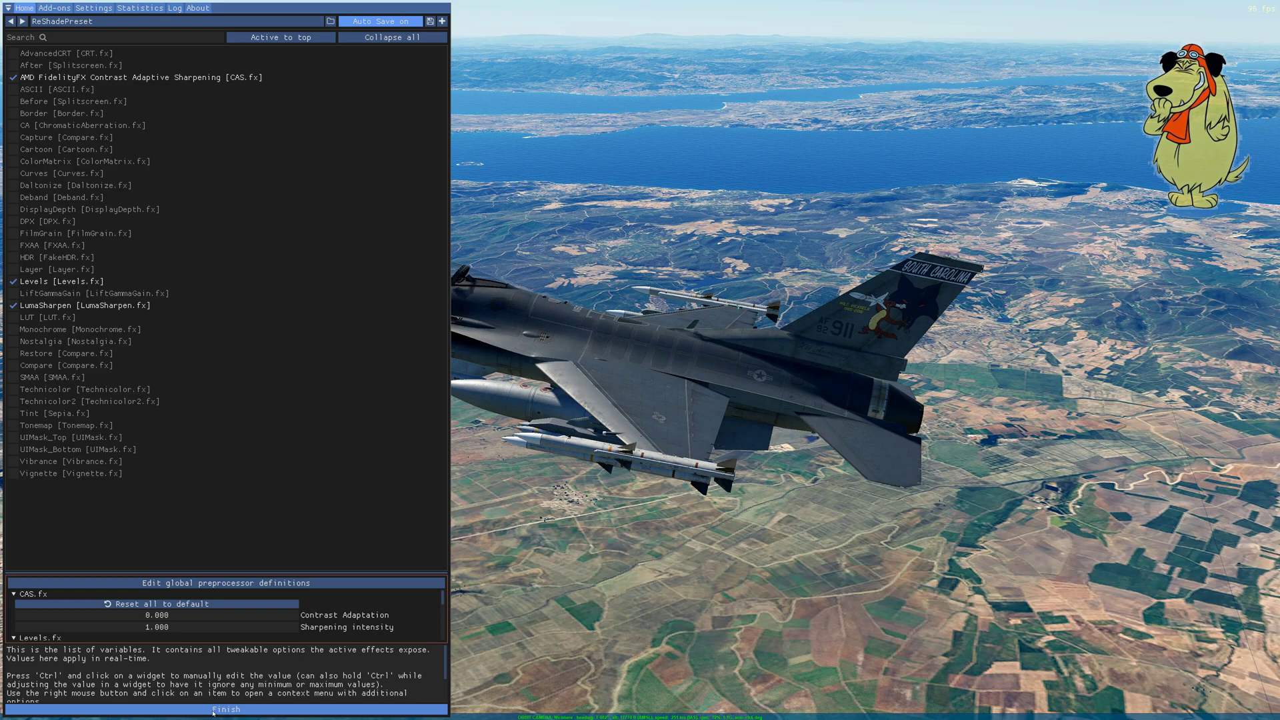
{"action": "left_click", "coordinate": [208, 709]}
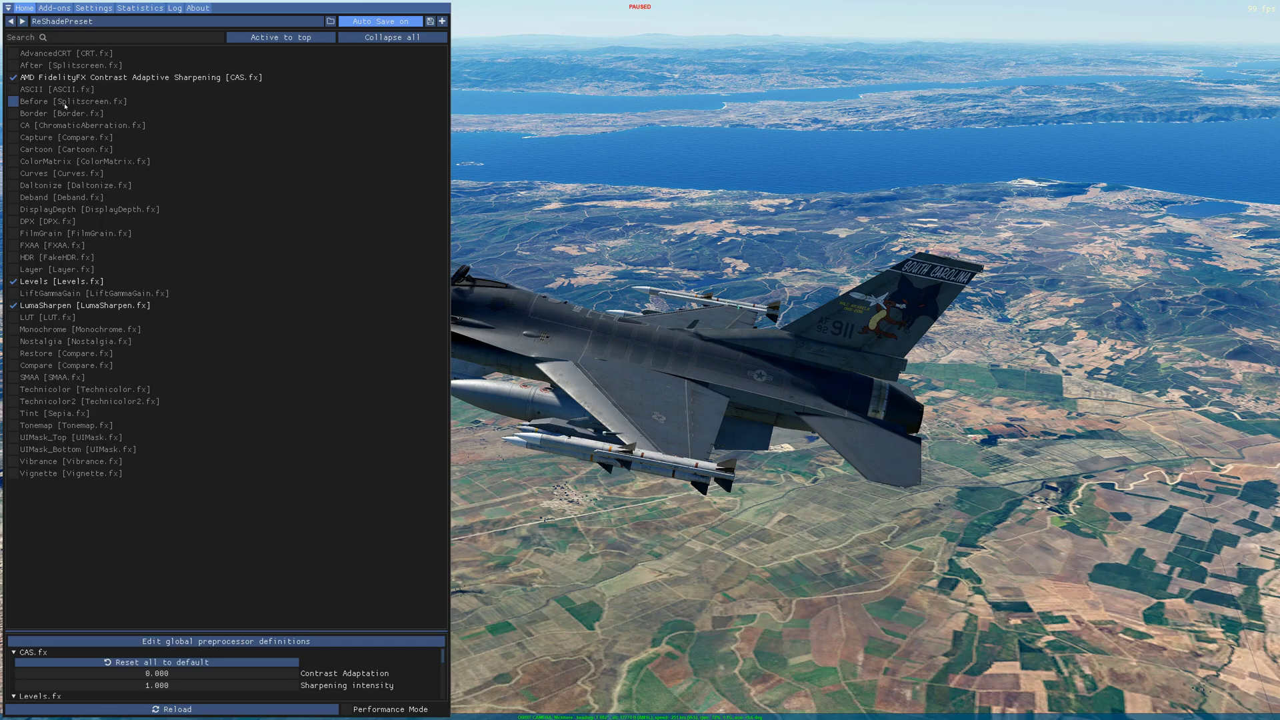
- Set the ReShade overlay key to Ctrl + Home and the effect toggle key to Ctrl + End, and close the overlay
{"action": "left_click", "coordinate": [83, 8]}
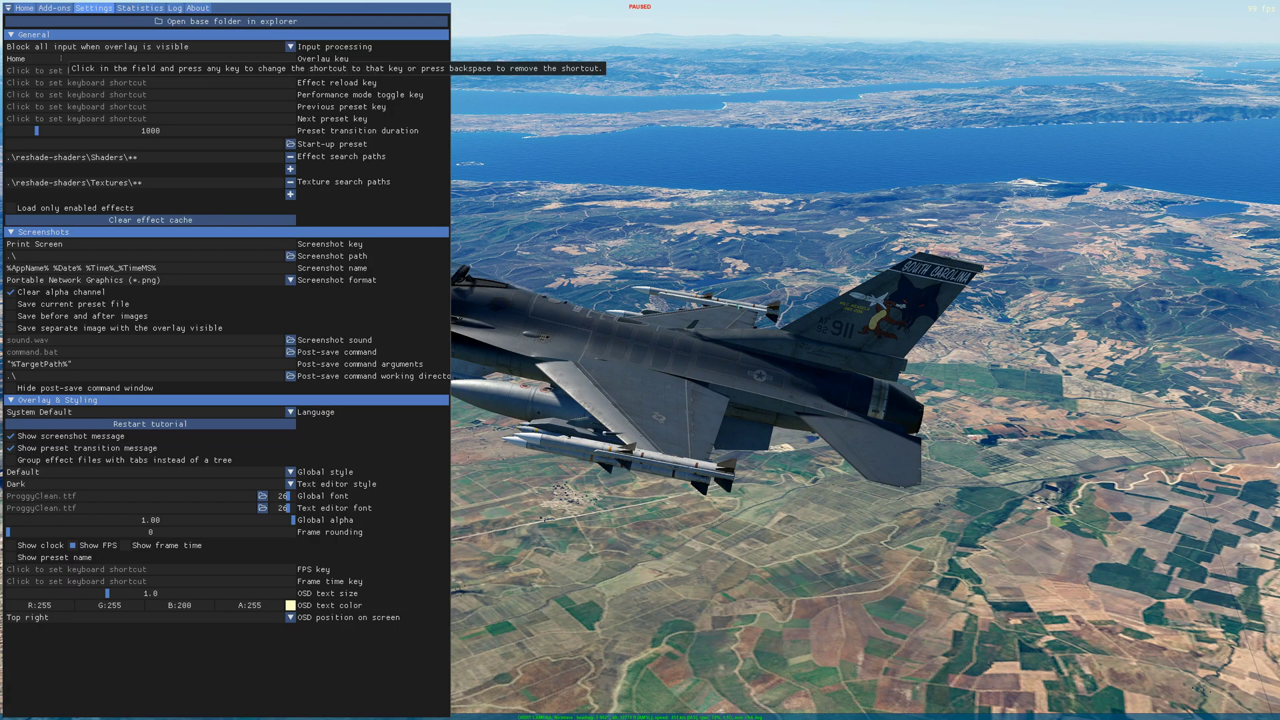
{"action": "left_click", "coordinate": [61, 58]}
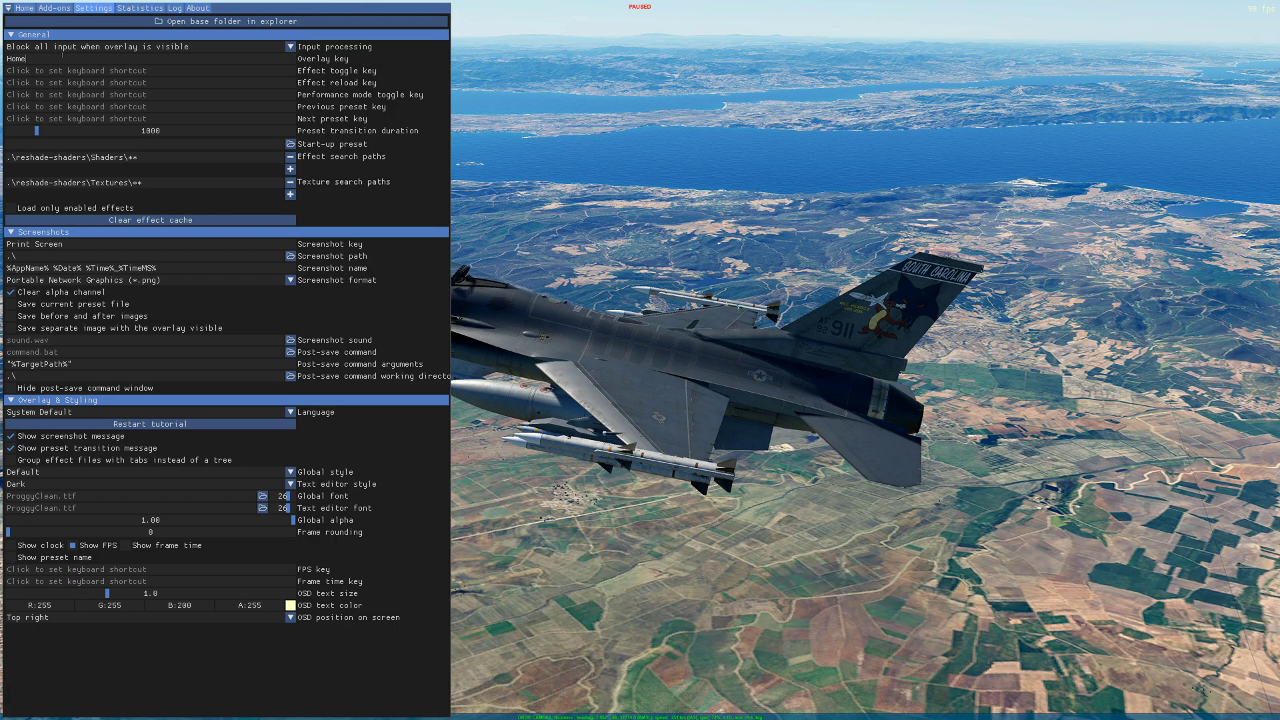
{"action": "key", "text": "ctrl+Home"}
{"action": "key", "text": "ctrl+End"}
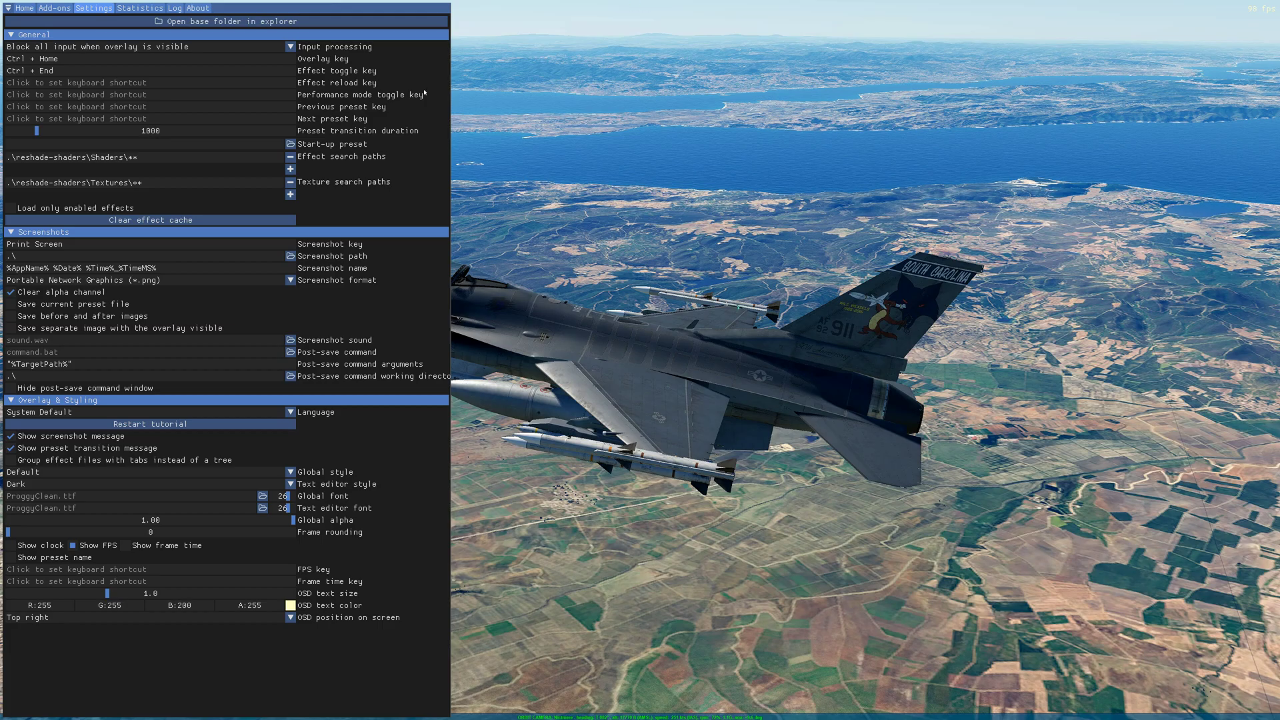
{"action": "key", "text": "ctrl+Home"}
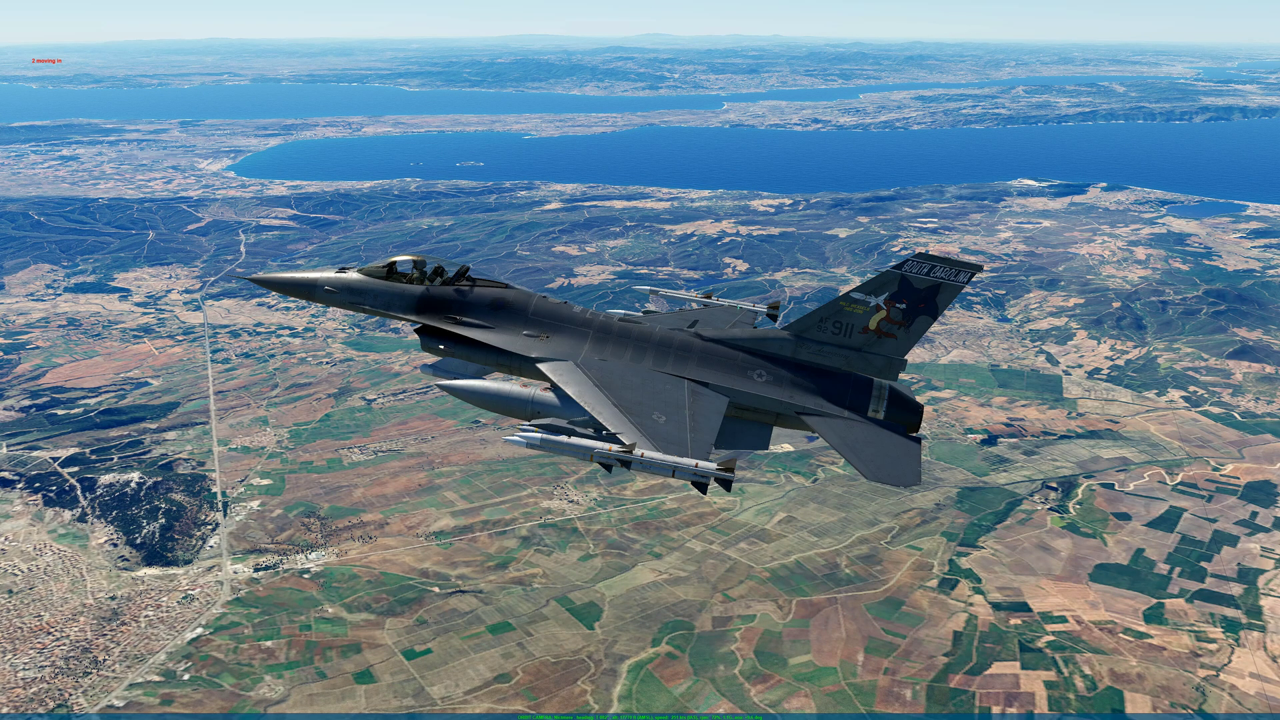